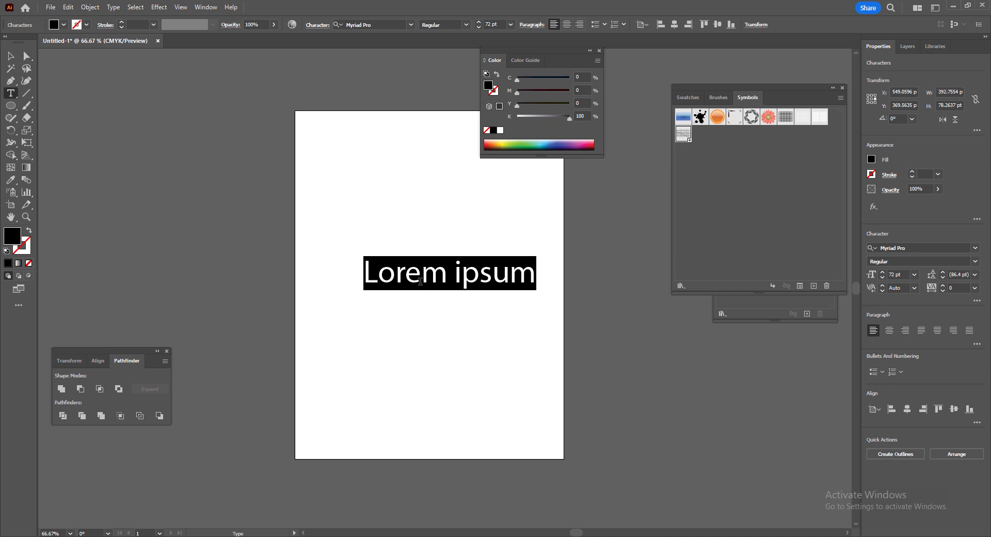
# - Replace the placeholder text with "Omg!" and finish editing it
pyautogui.write('Om')
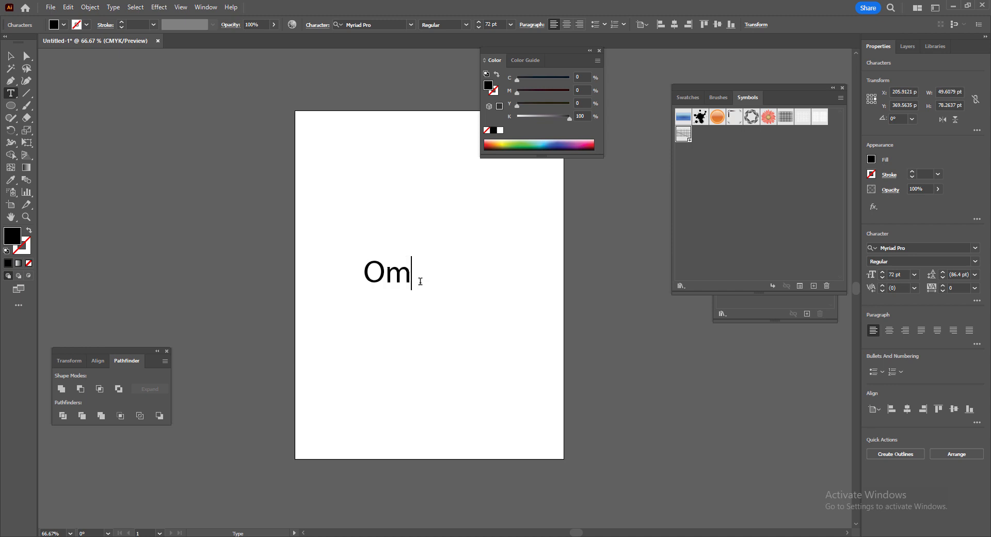
pyautogui.write('g!')
pyautogui.press('ctrl')
pyautogui.hotkey('ctrl', 'a')
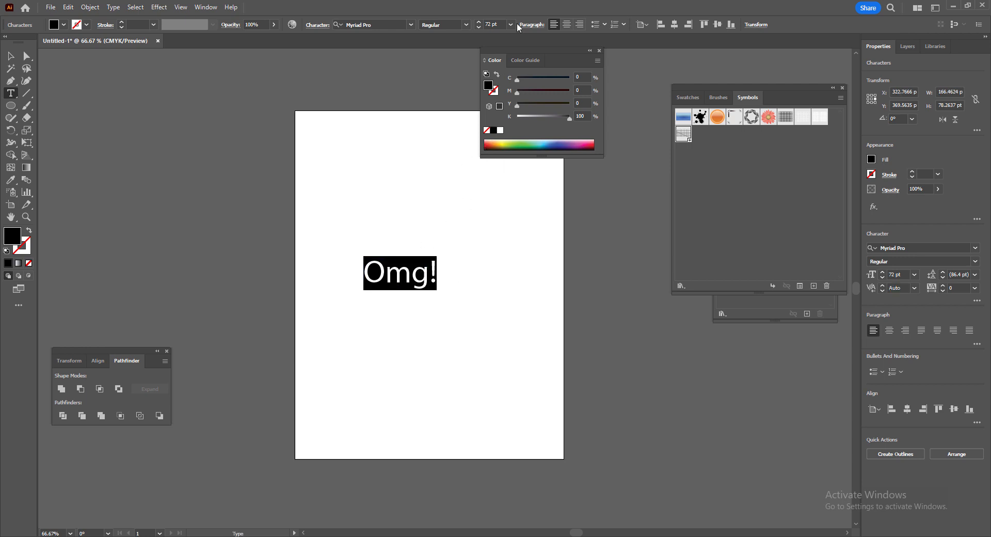
pyautogui.click(10, 55)
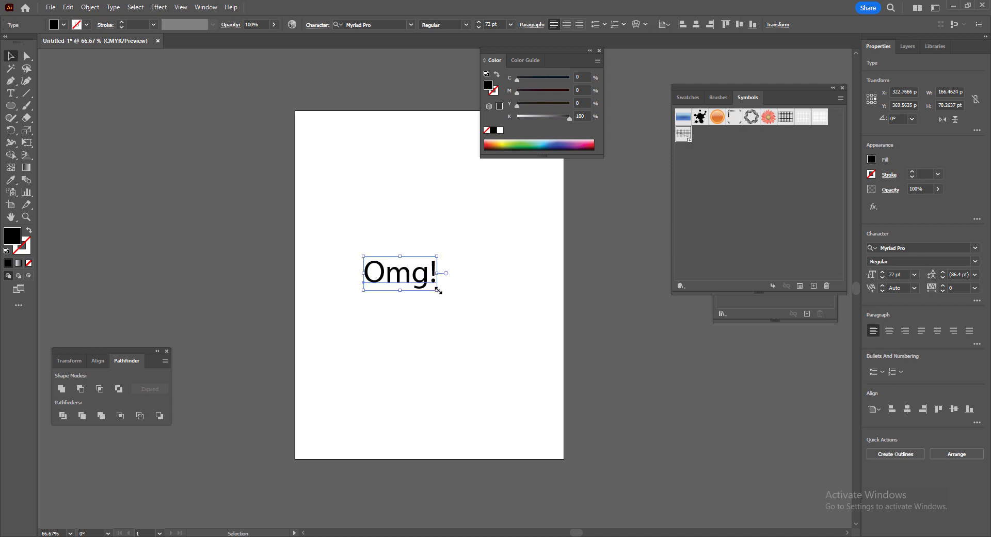
# - Scale the "Omg!" text up to about 180 pt and reposition it near the middle of the artboard
pyautogui.moveTo(437, 290); pyautogui.dragTo(547, 382)
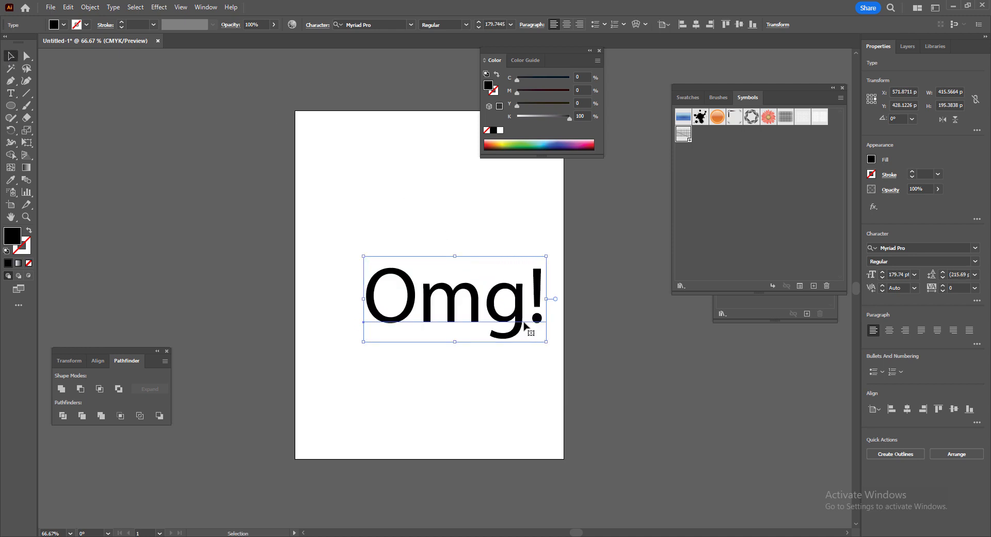
pyautogui.moveTo(515, 314); pyautogui.dragTo(502, 298)
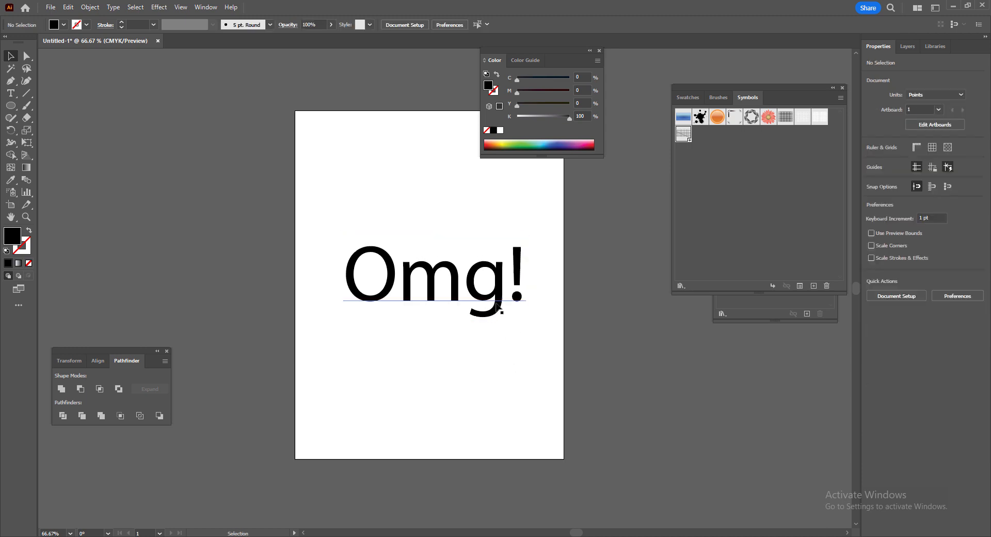
pyautogui.click(500, 293)
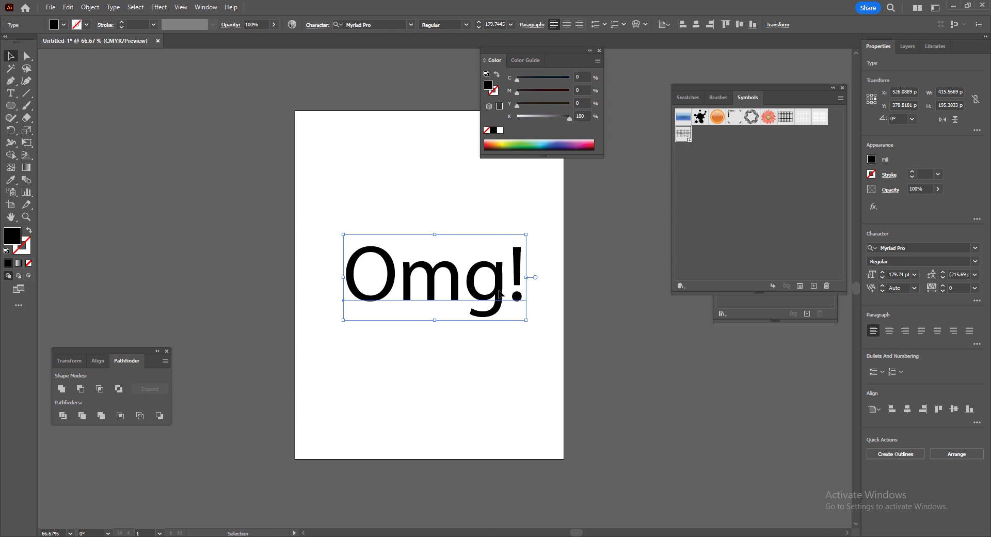
pyautogui.moveTo(499, 293); pyautogui.dragTo(489, 295)
# - Convert the "Omg!" text to outlines
pyautogui.rightClick(489, 295)
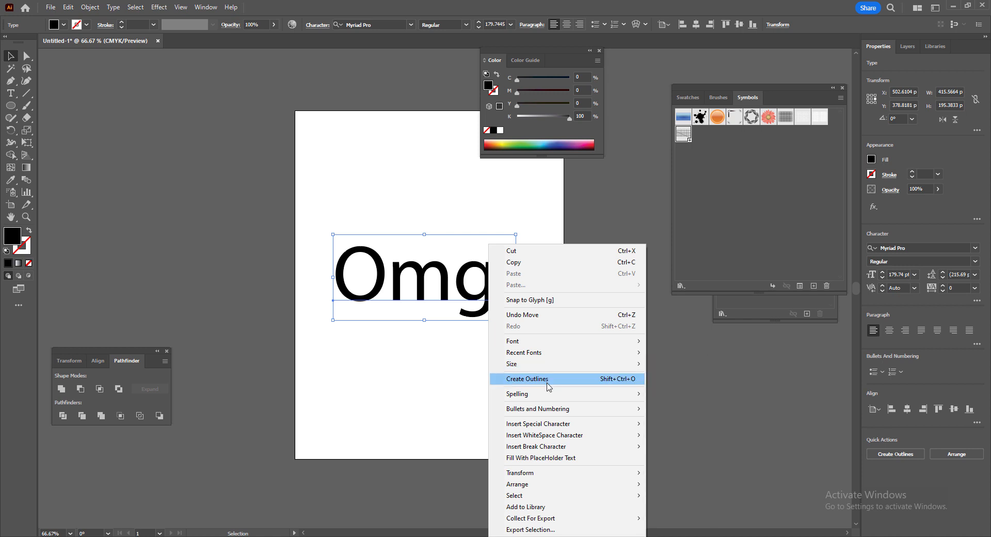
pyautogui.click(600, 382)
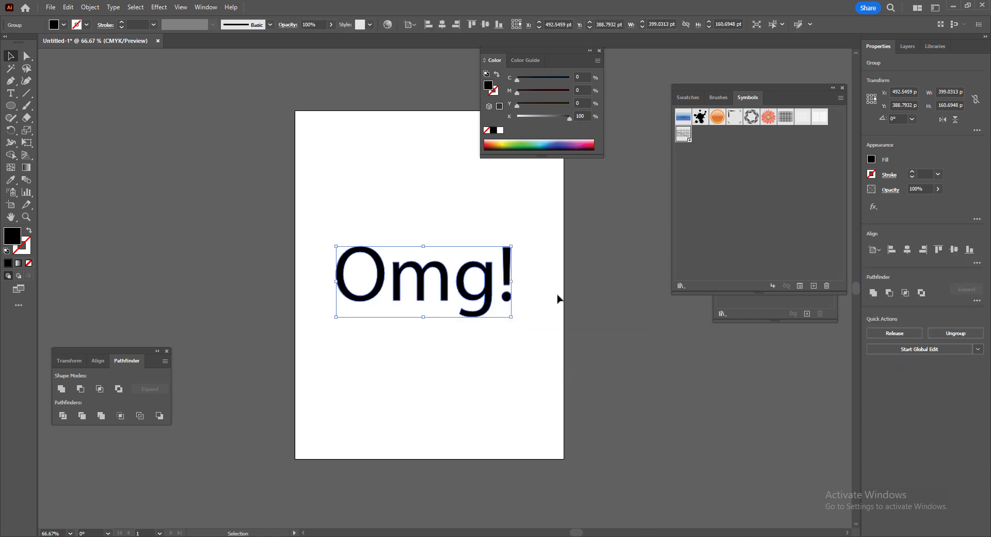
pyautogui.click(533, 327)
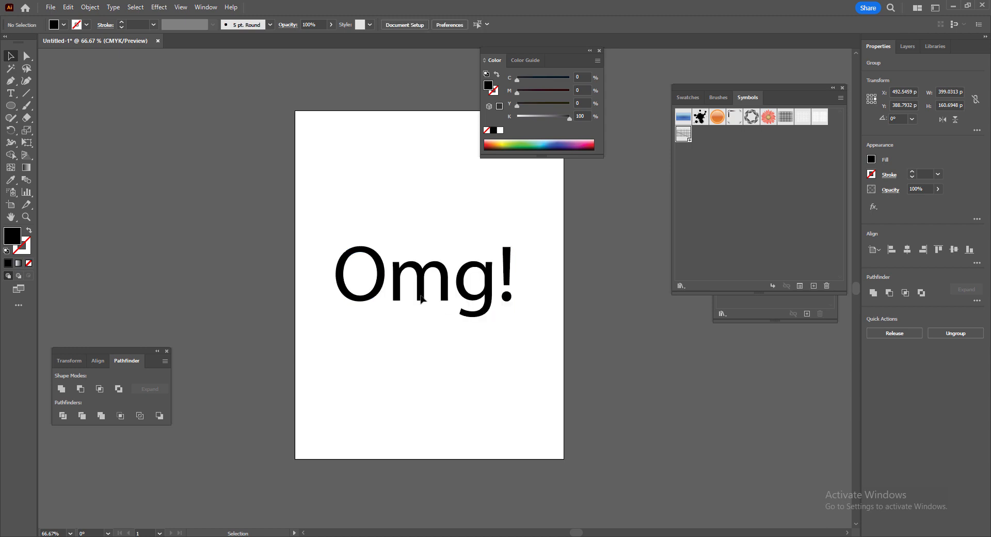
# - Isolate the lettering group, enlarge the O to about 226 × 255 pt and place it overlapping the m
pyautogui.click(381, 273)
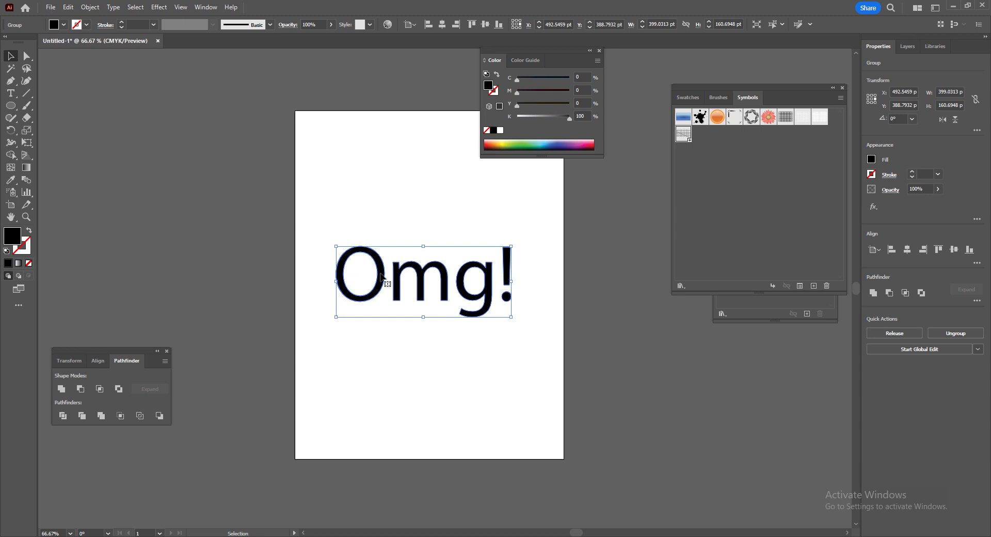
pyautogui.doubleClick(381, 277)
pyautogui.click(382, 277)
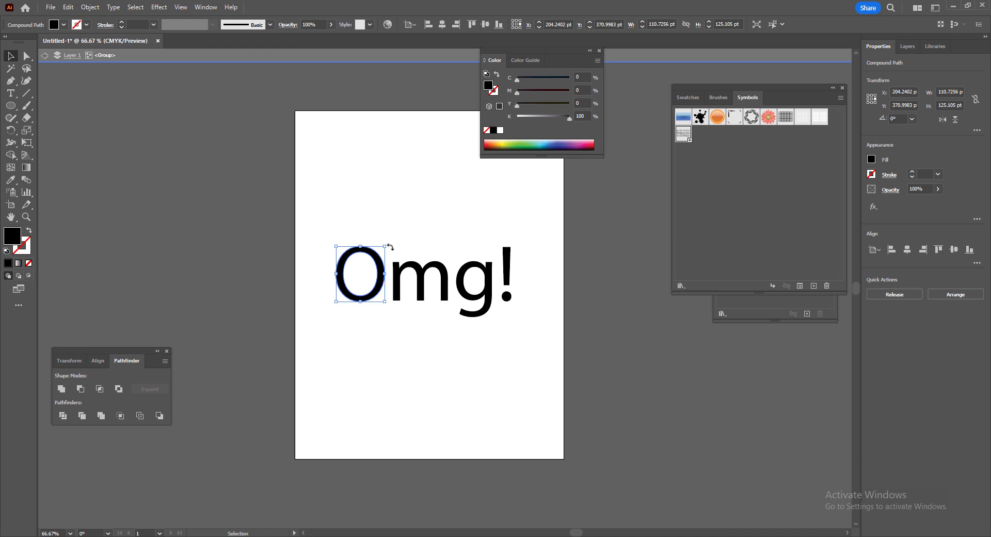
pyautogui.moveTo(386, 246); pyautogui.dragTo(436, 190)
pyautogui.moveTo(428, 235); pyautogui.dragTo(420, 236)
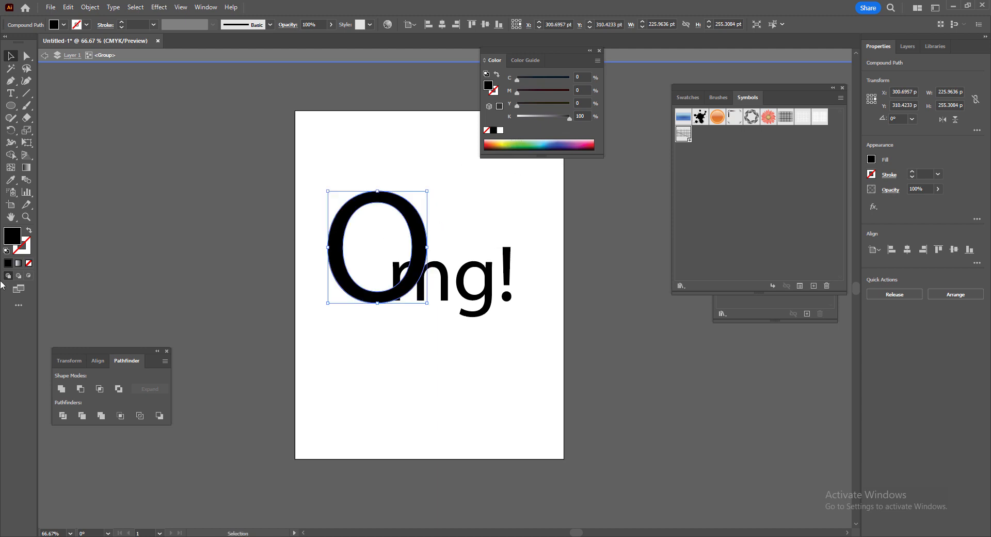
# - Fill the O with a medium green and the m with a yellow-green of about C 27, M 5, Y 100, K 0
pyautogui.doubleClick(10, 237)
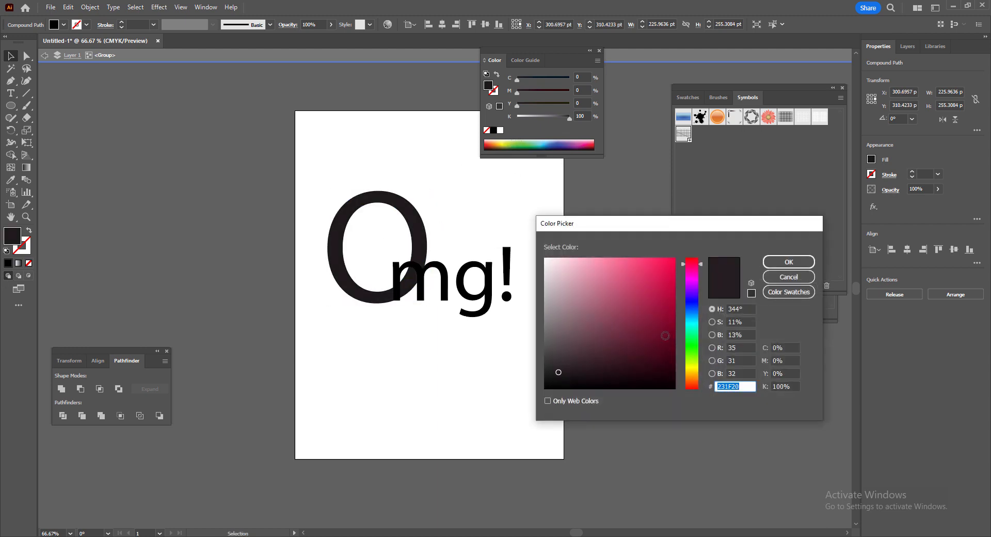
pyautogui.click(694, 357)
pyautogui.moveTo(610, 327); pyautogui.dragTo(665, 321)
pyautogui.click(789, 262)
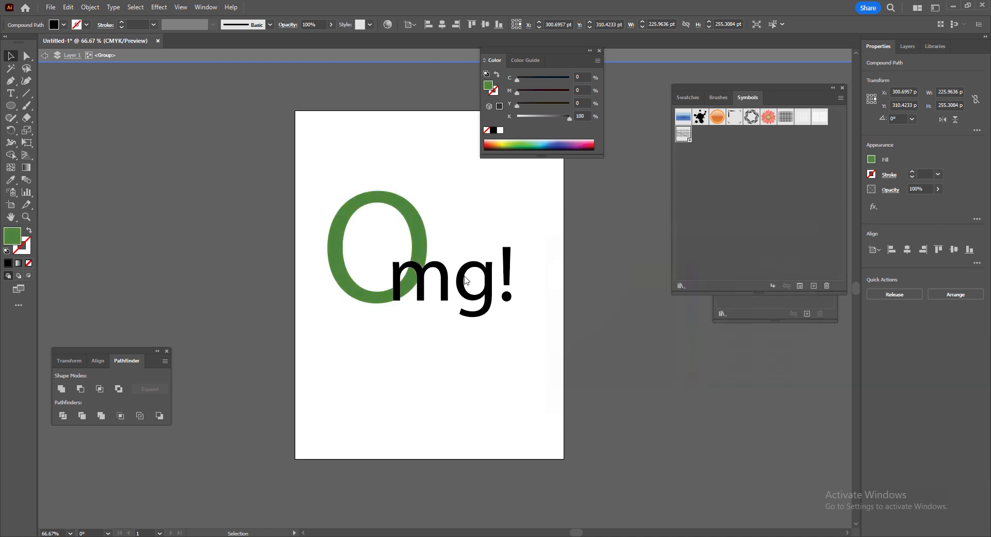
pyautogui.click(446, 277)
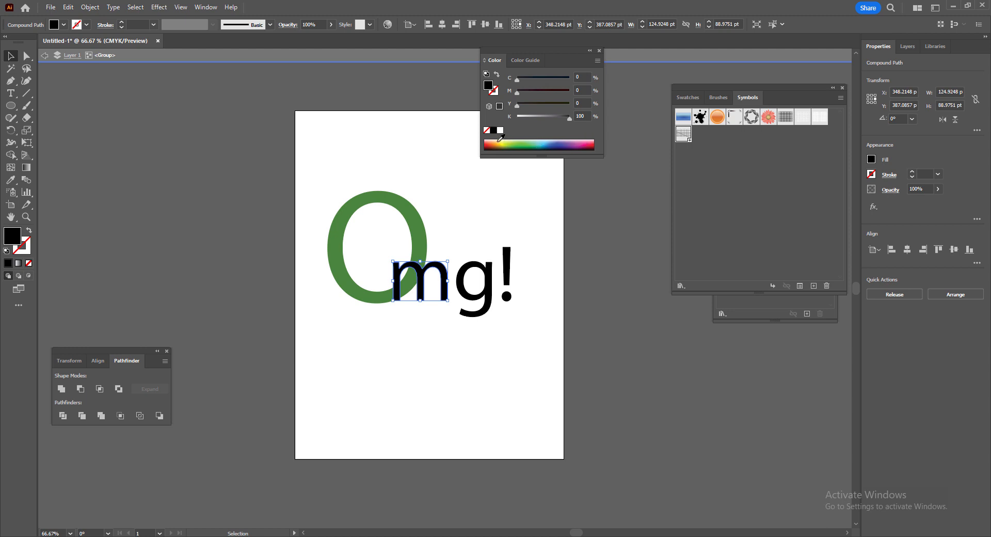
pyautogui.moveTo(499, 139)
pyautogui.mouseDown()
pyautogui.moveTo(514, 143)
pyautogui.moveTo(502, 139)
pyautogui.mouseUp()
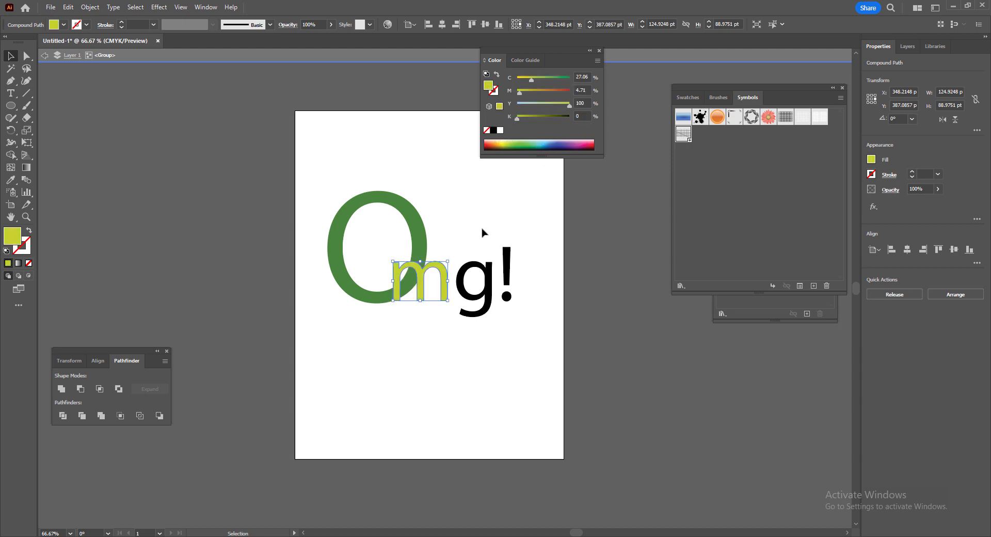
# - Move the g so it overlaps the m, and fill it with the green sampled from the O
pyautogui.moveTo(492, 277); pyautogui.dragTo(478, 276)
pyautogui.click(531, 143)
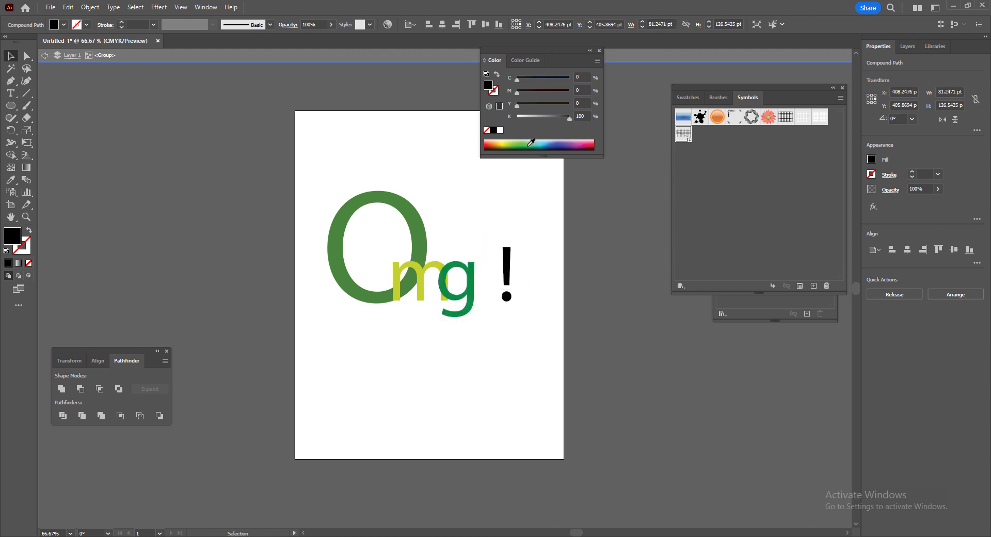
pyautogui.click(527, 148)
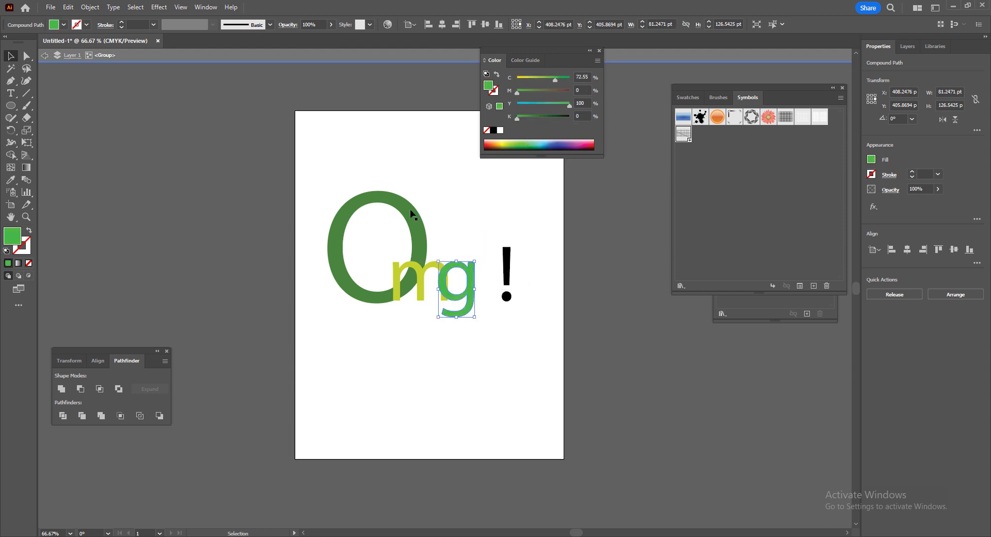
pyautogui.click(10, 180)
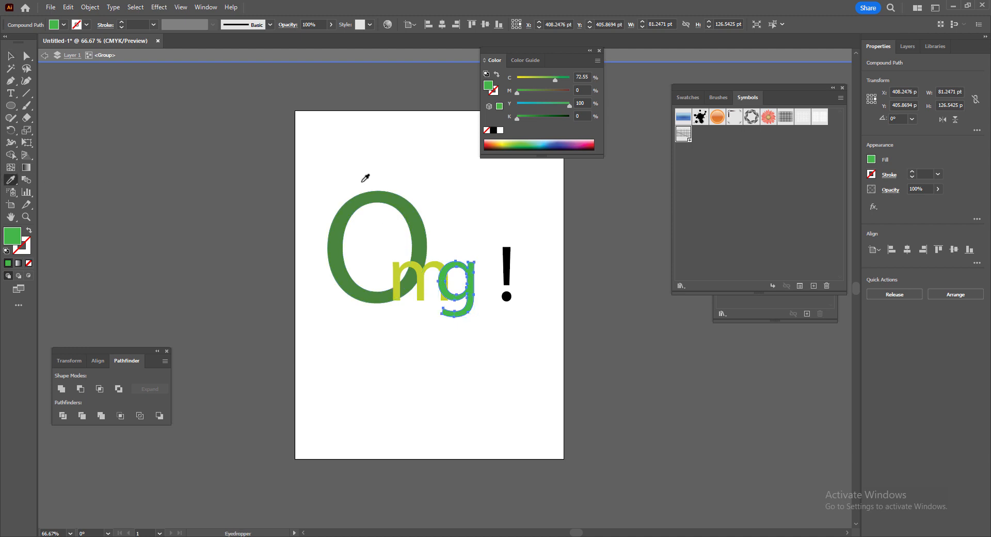
pyautogui.click(410, 207)
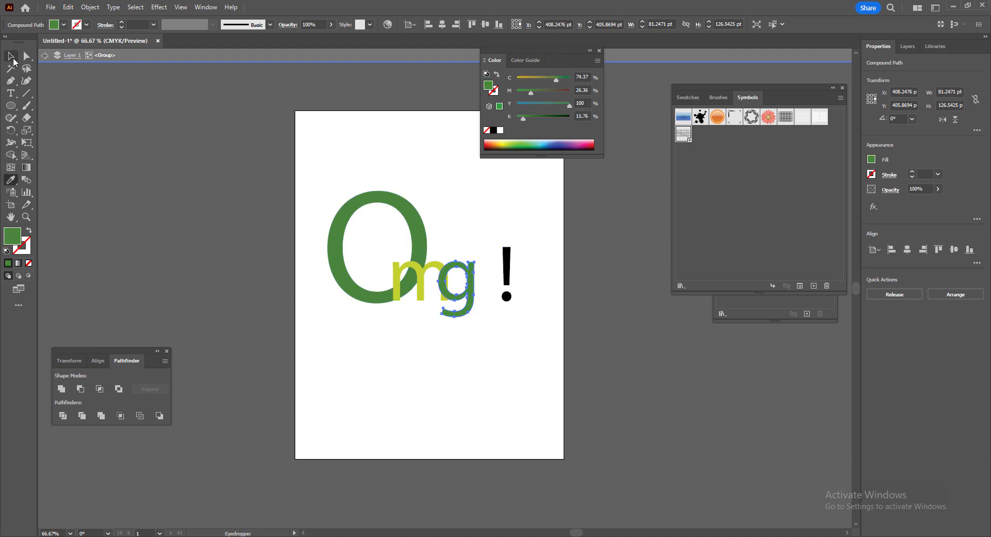
pyautogui.click(11, 57)
# - Enlarge the exclamation mark to about 43 × 251 pt beside the g and fill it with the m's sampled yellow-green
pyautogui.click(507, 269)
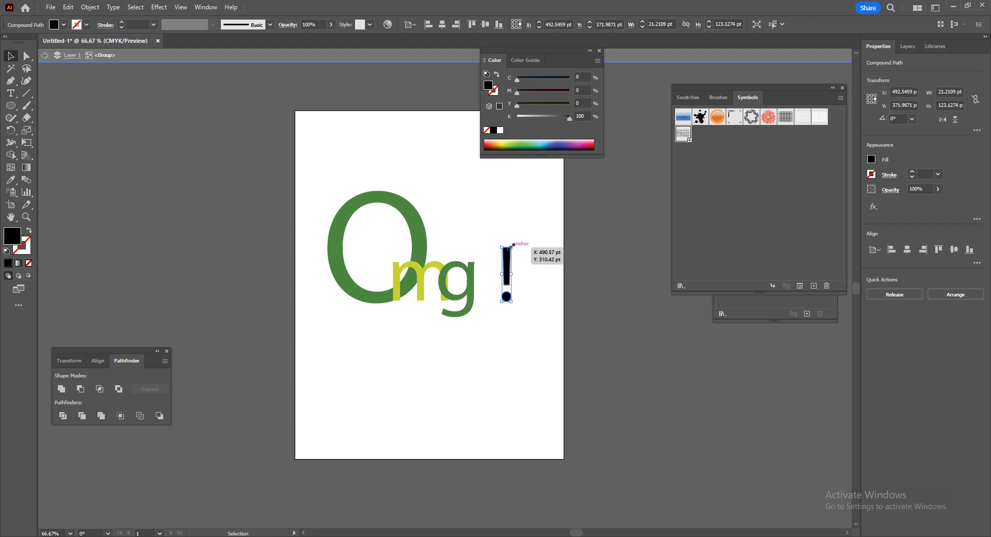
pyautogui.moveTo(512, 244); pyautogui.dragTo(486, 223)
pyautogui.moveTo(504, 142); pyautogui.dragTo(438, 259)
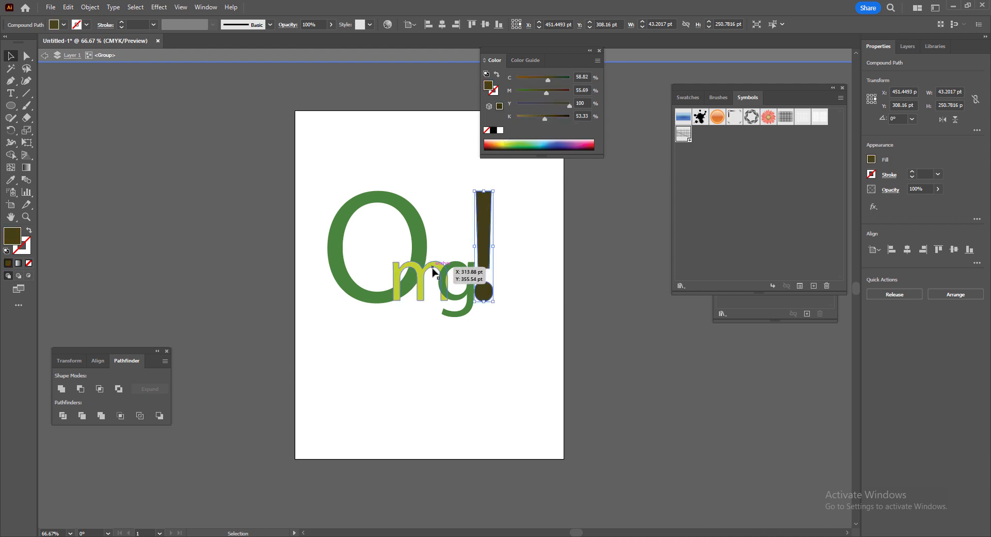
pyautogui.press('i')
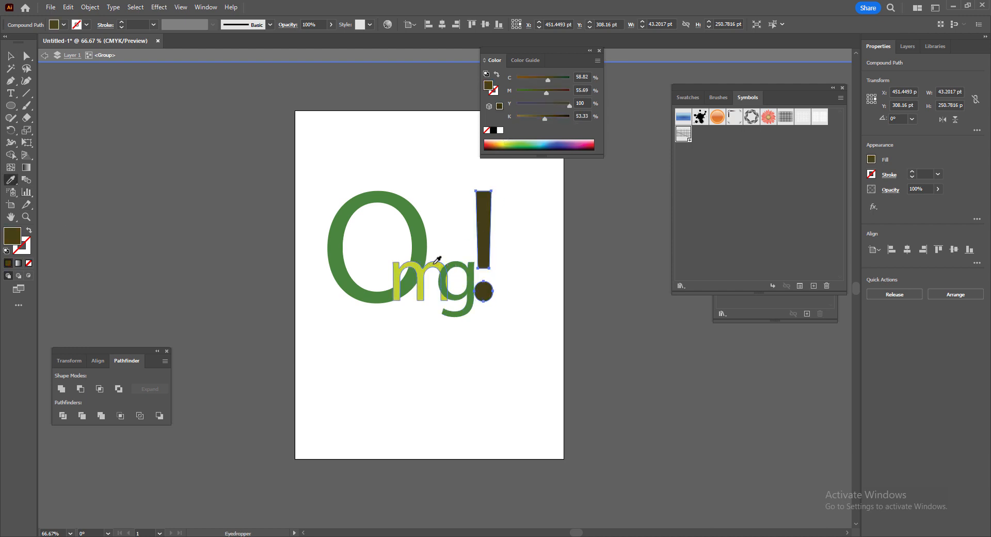
pyautogui.click(438, 260)
pyautogui.click(10, 55)
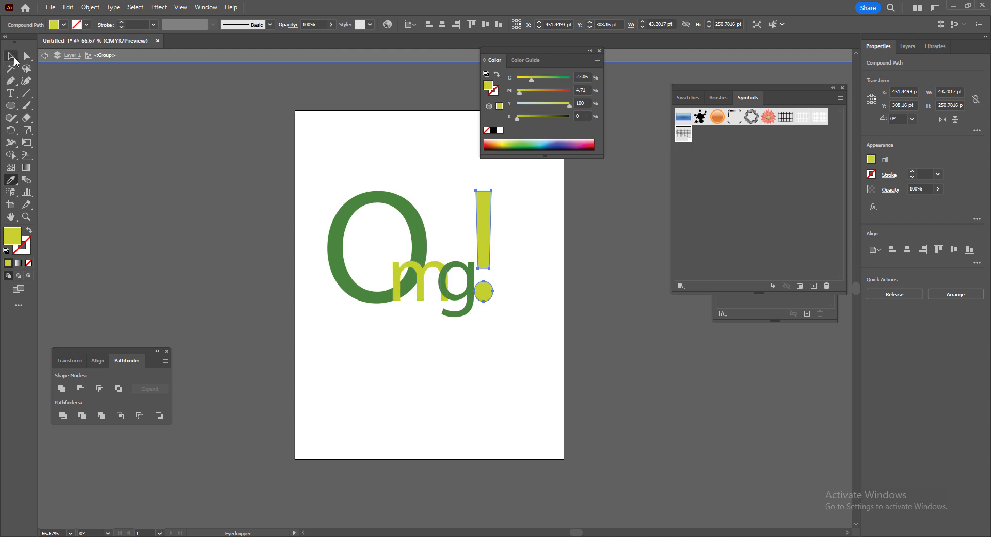
# - Exit group isolation and move the whole lettering closer to the centre of the artboard
pyautogui.doubleClick(529, 289)
pyautogui.moveTo(530, 329); pyautogui.dragTo(350, 192)
pyautogui.moveTo(407, 215); pyautogui.dragTo(423, 229)
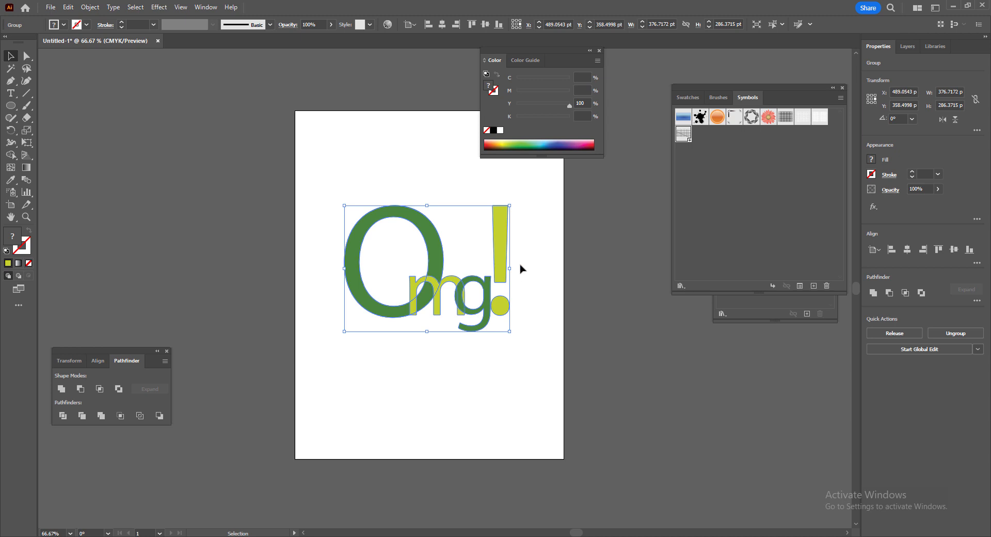
# - Apply the 3D Inflate effect to the whole lettering group, keeping its settings clear of the artwork
pyautogui.scroll(1, 522, 267)
pyautogui.scroll(1, 513, 272)
pyautogui.moveTo(513, 269); pyautogui.dragTo(568, 320)
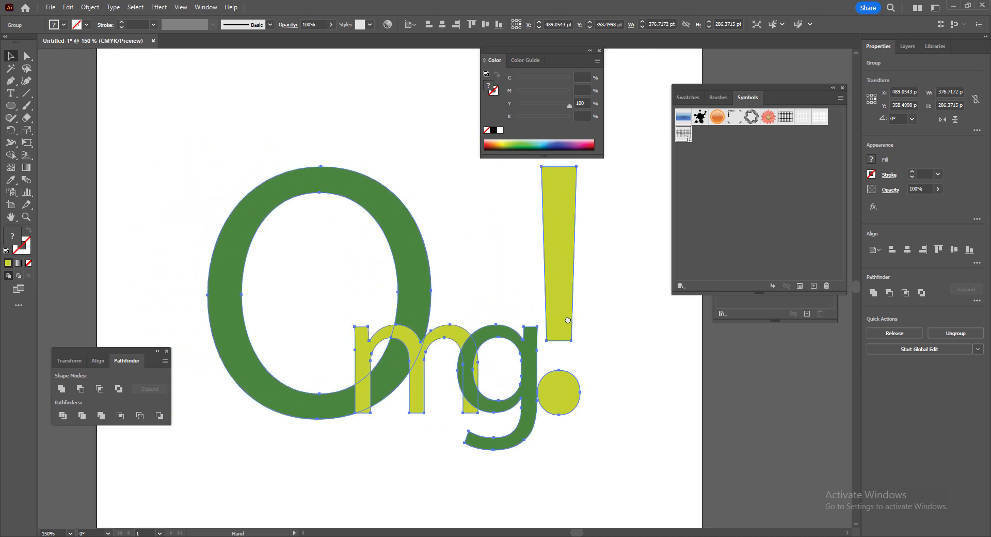
pyautogui.click(618, 320)
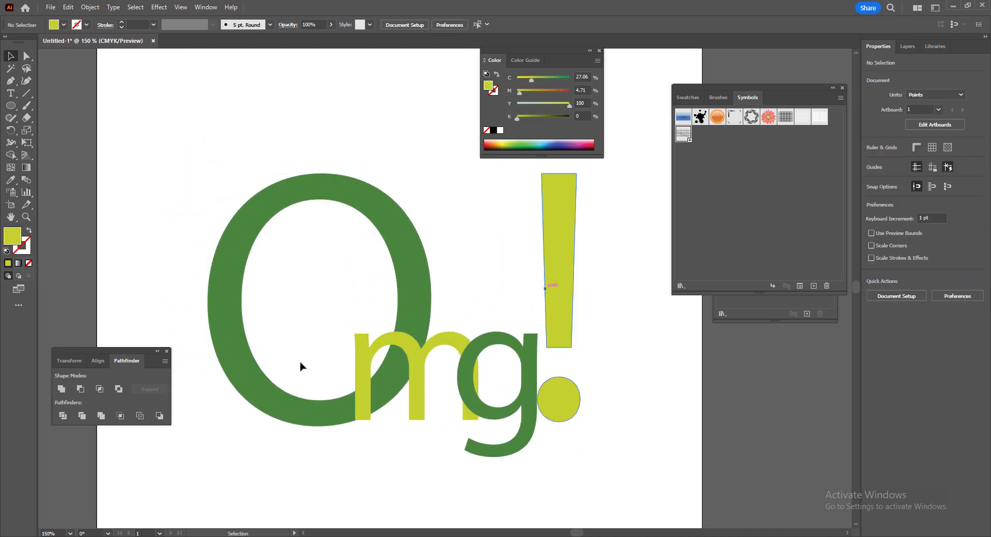
pyautogui.click(167, 352)
pyautogui.click(416, 302)
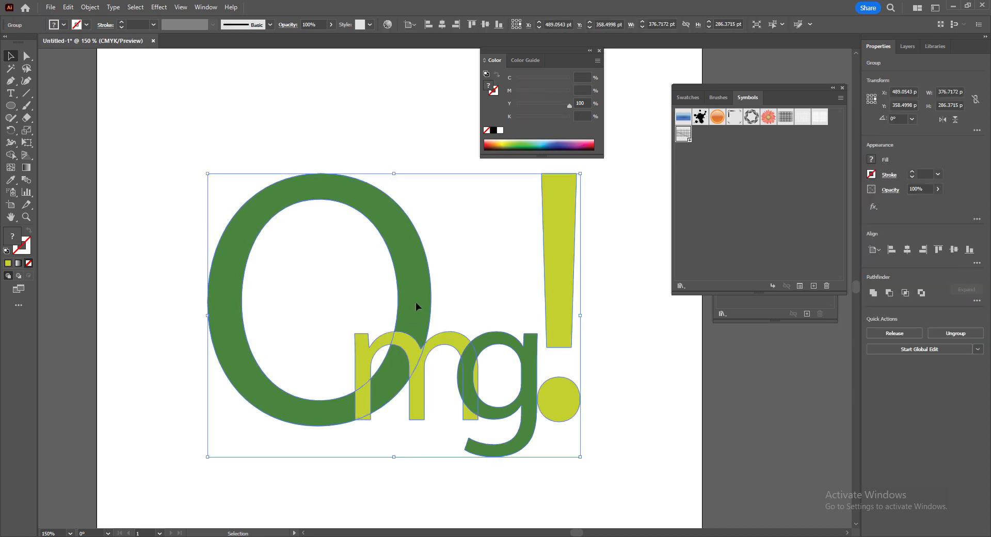
pyautogui.click(155, 8)
pyautogui.moveTo(190, 67)
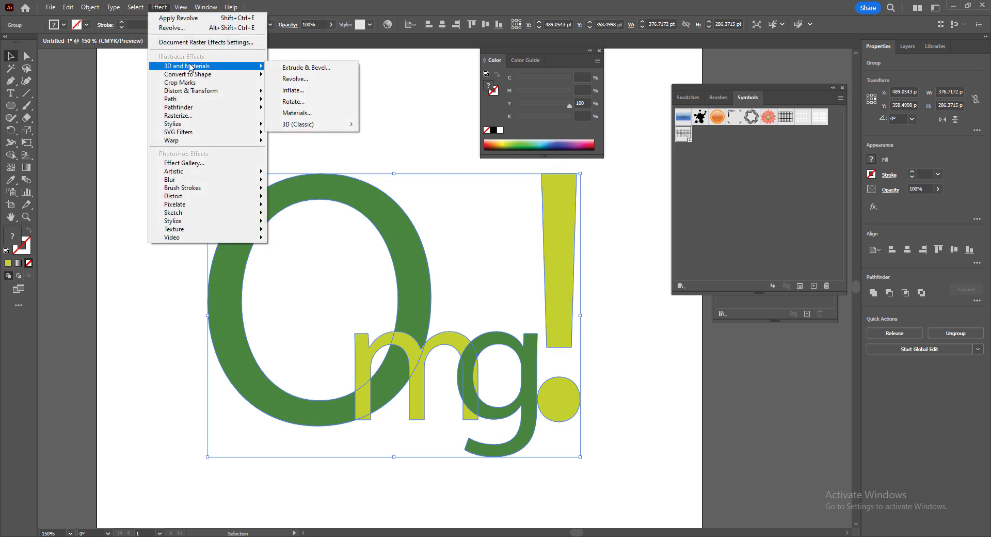
pyautogui.click(292, 90)
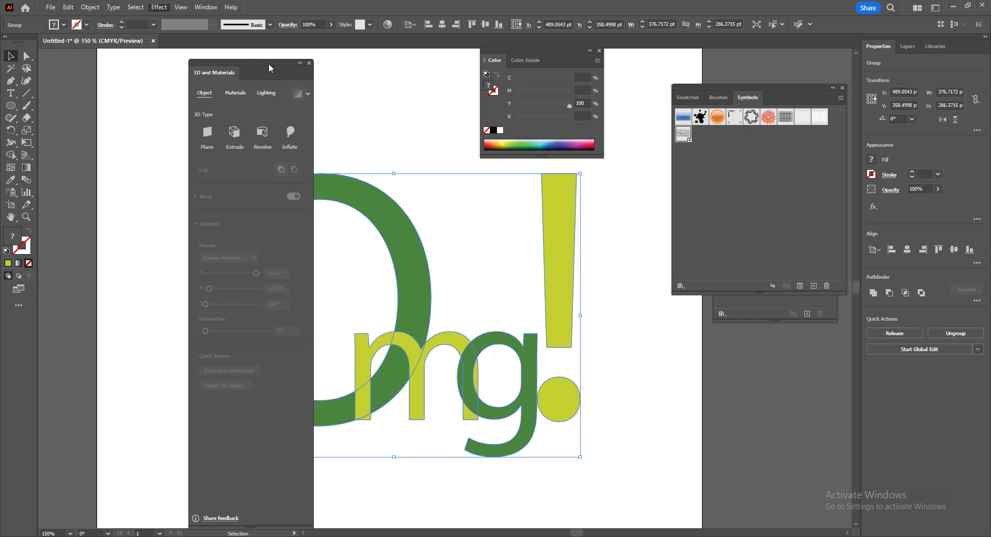
pyautogui.moveTo(293, 63); pyautogui.dragTo(665, 35)
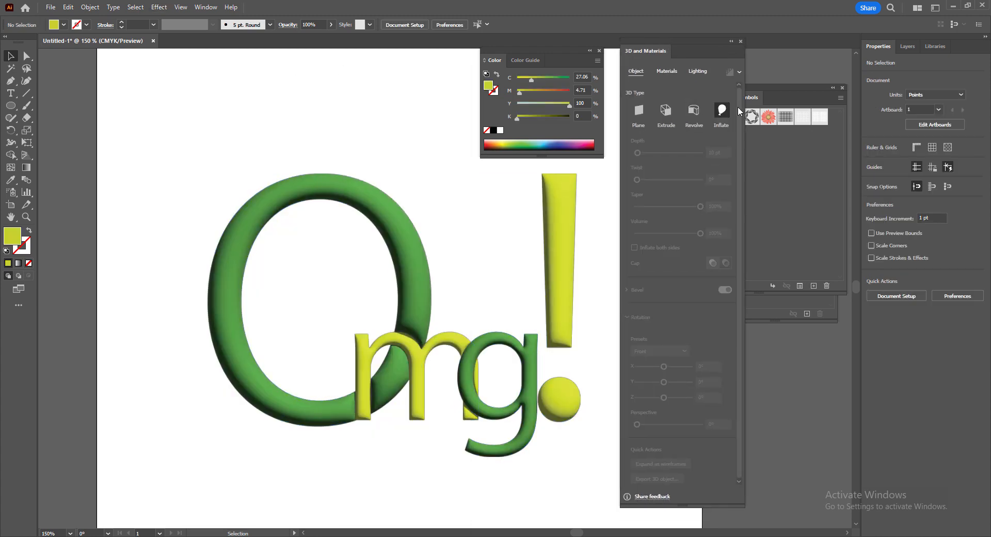
# - Rotate the inflated lettering freely to about X 30.6° and Y -38.7°, and apply the Diffuse lighting preset
pyautogui.click(564, 297)
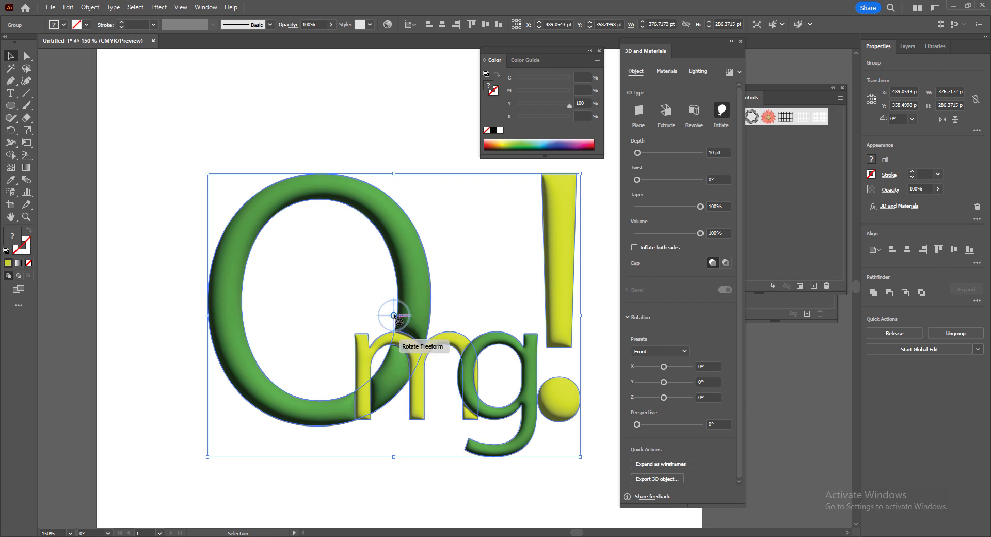
pyautogui.moveTo(394, 315); pyautogui.dragTo(416, 298)
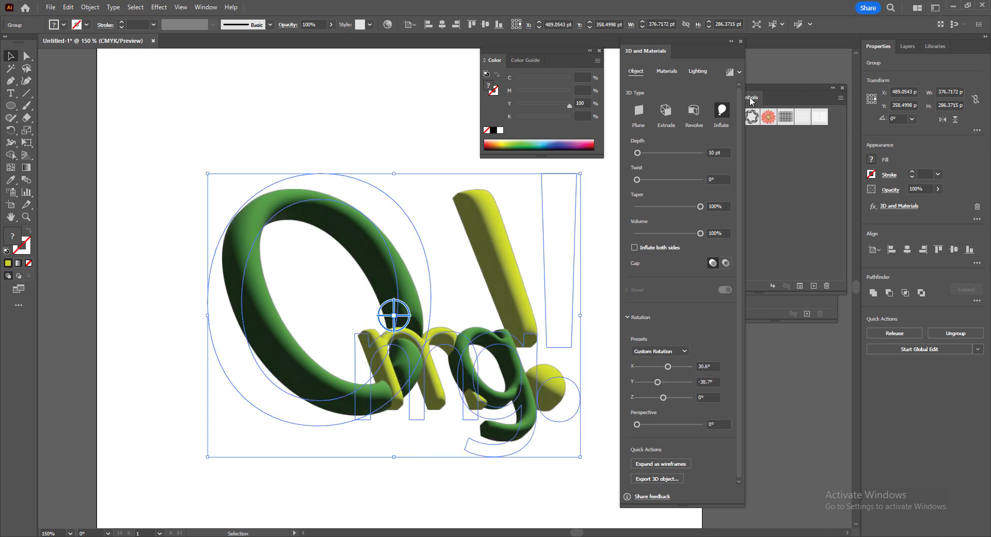
pyautogui.click(700, 72)
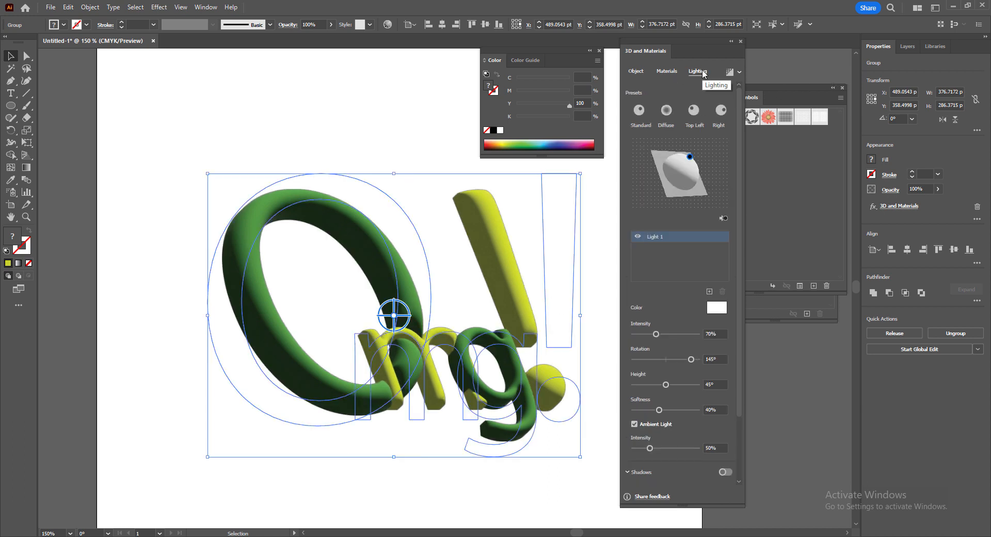
pyautogui.click(666, 110)
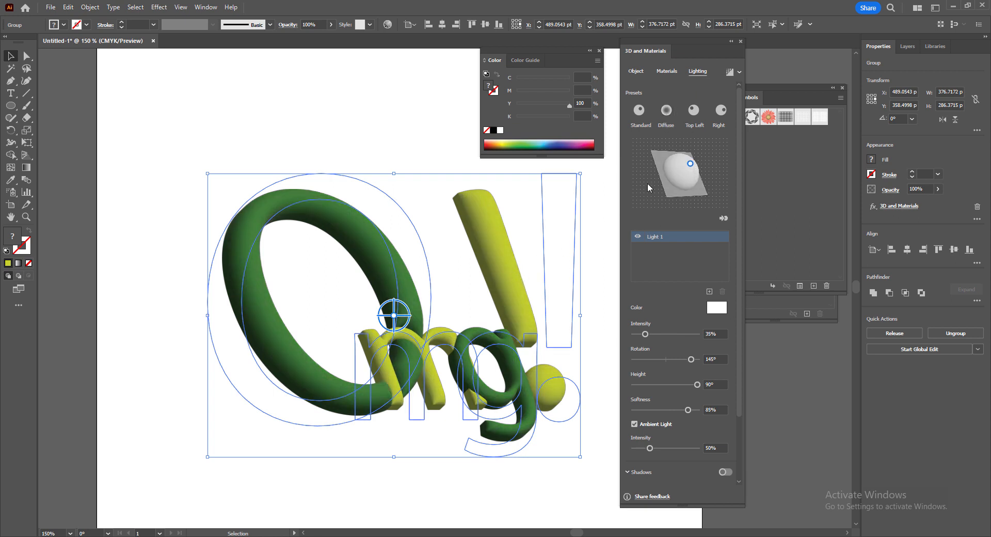
# - Try the Standard lighting preset on the lettering with the light intensity at 200% and at 133%
pyautogui.click(638, 111)
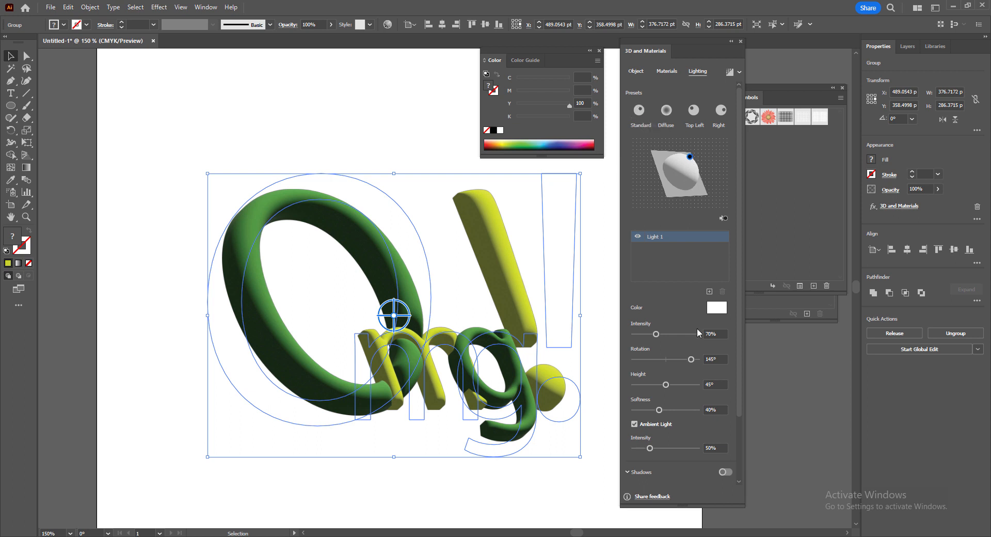
pyautogui.moveTo(656, 335); pyautogui.dragTo(697, 334)
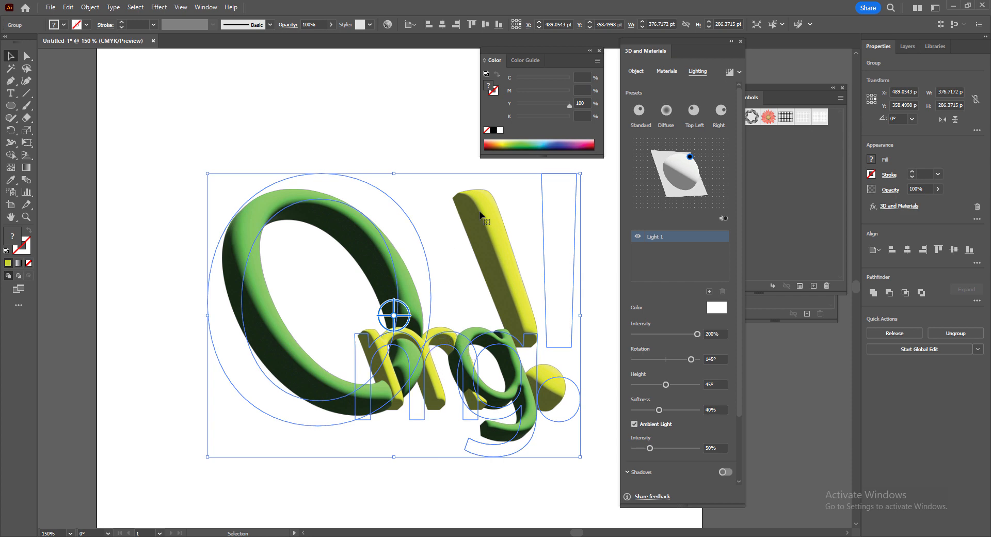
pyautogui.click(682, 334)
pyautogui.click(676, 334)
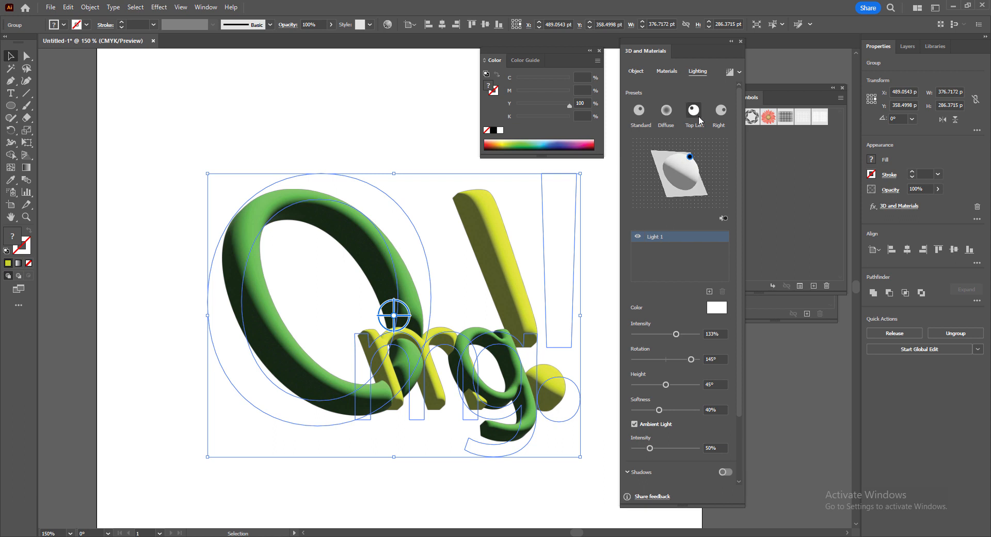
# - Apply the Diffuse lighting preset with softness at 88% and turn the inflated lettering slightly in 3D
pyautogui.click(666, 110)
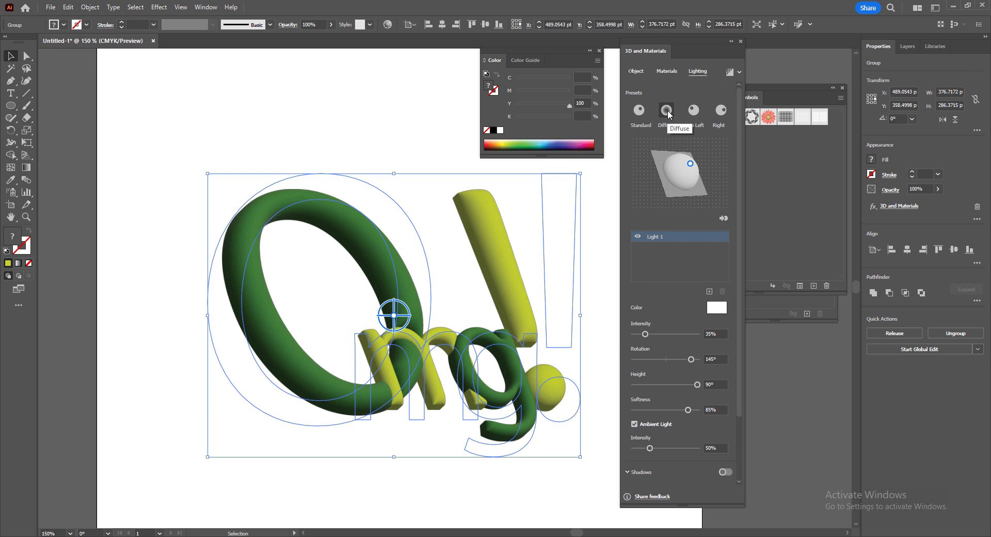
pyautogui.moveTo(393, 319)
pyautogui.mouseDown()
pyautogui.moveTo(368, 323)
pyautogui.moveTo(370, 315)
pyautogui.moveTo(375, 331)
pyautogui.moveTo(394, 308)
pyautogui.moveTo(392, 318)
pyautogui.mouseUp()
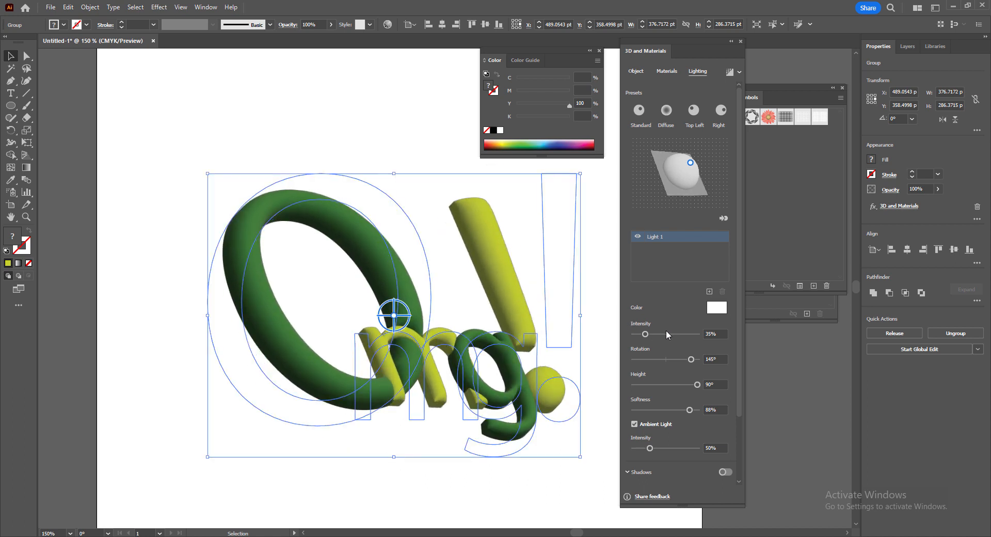
# - Try the Gold Natural material on the lettering and undo it to restore the default material
pyautogui.click(671, 72)
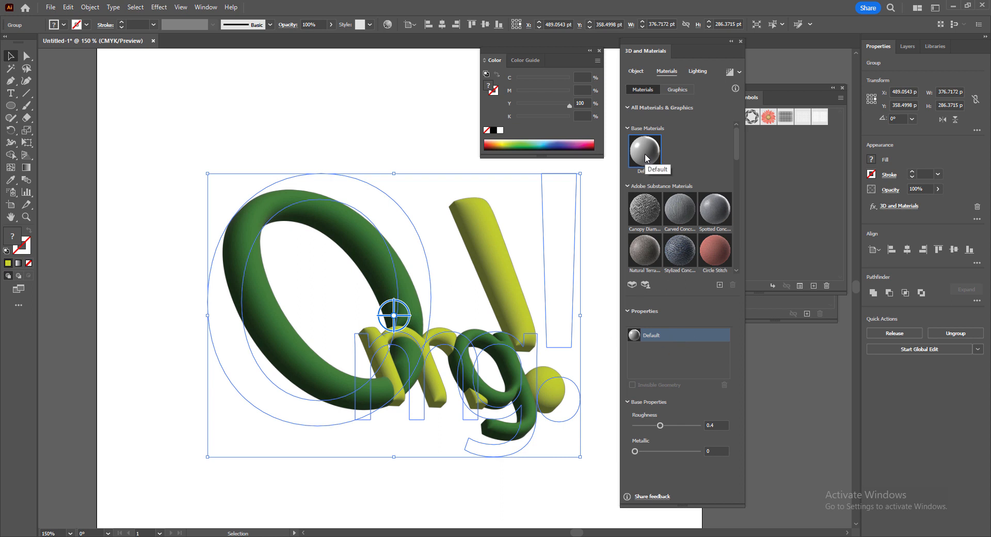
pyautogui.moveTo(738, 155); pyautogui.dragTo(740, 190)
pyautogui.scroll(-2, 742, 202)
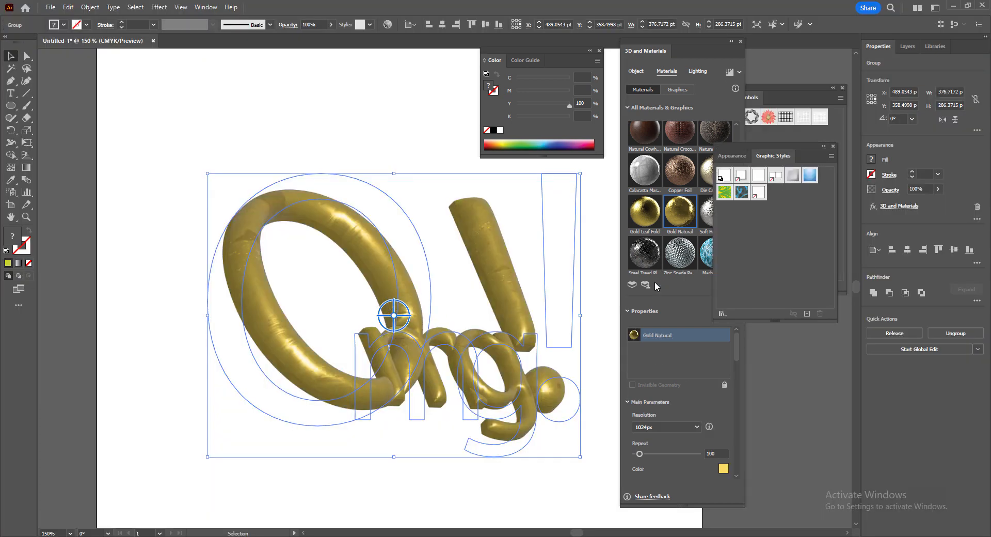
pyautogui.press('a')
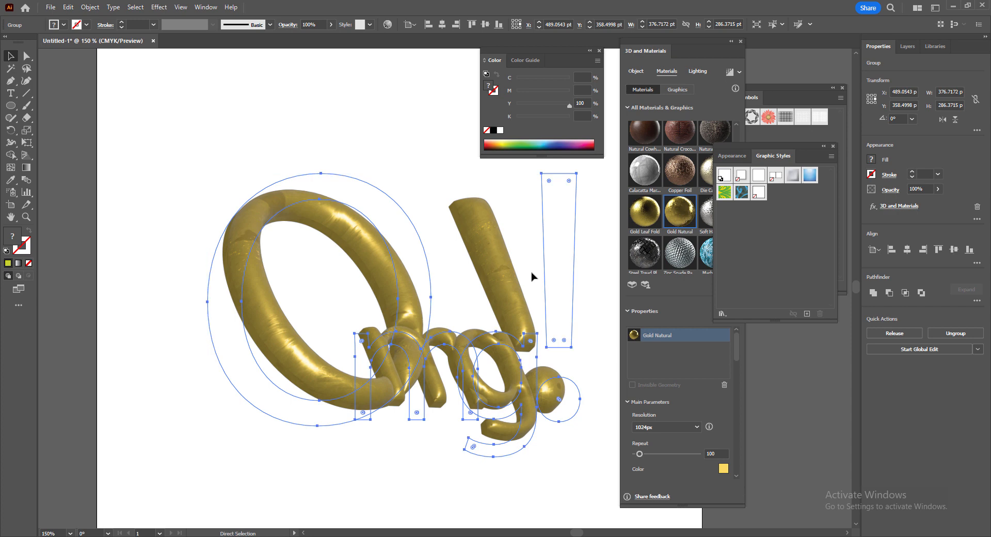
pyautogui.hotkey('ctrl', 'z')
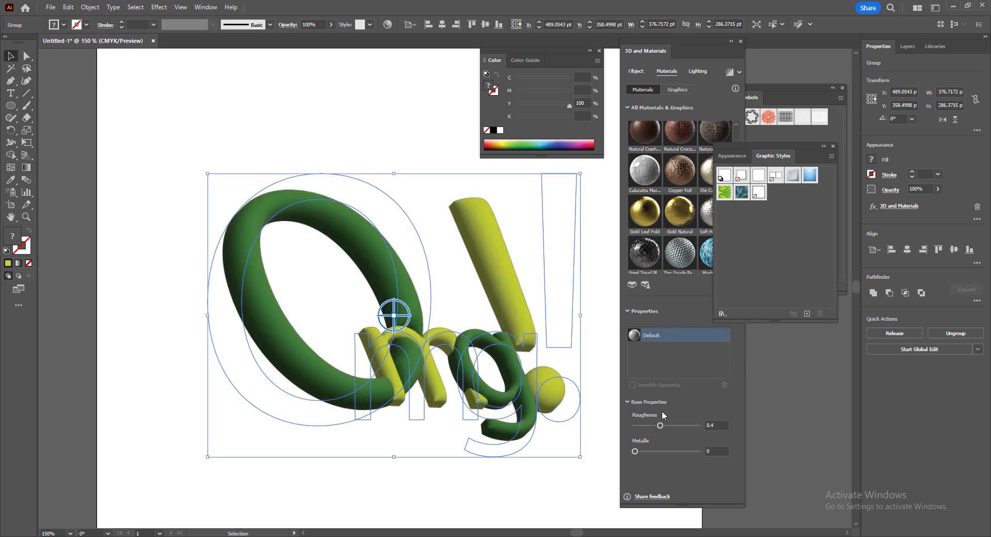
# - Set the default material's roughness to 0.2 and metallic to 0.43, and rotate the lettering to face further forward
pyautogui.moveTo(661, 430); pyautogui.dragTo(673, 452)
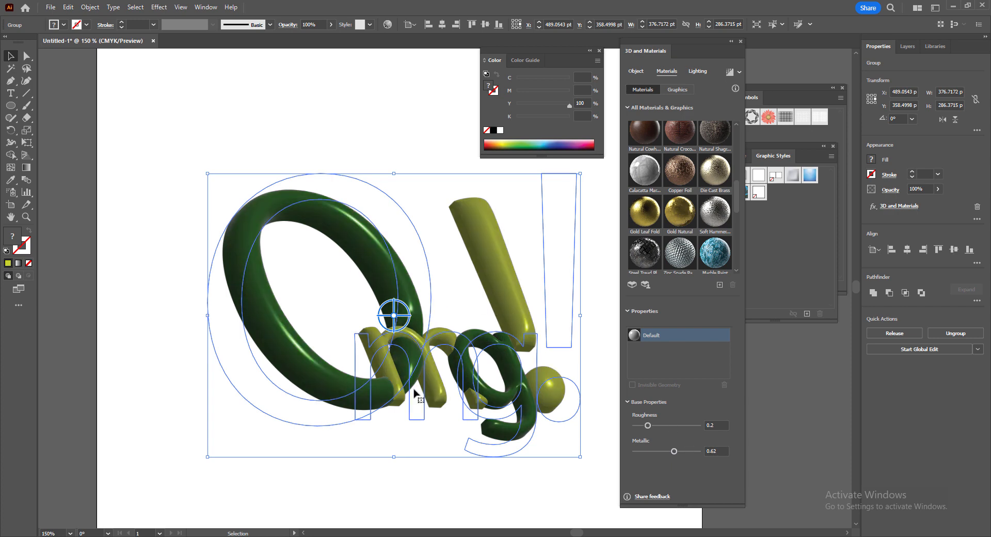
pyautogui.click(664, 451)
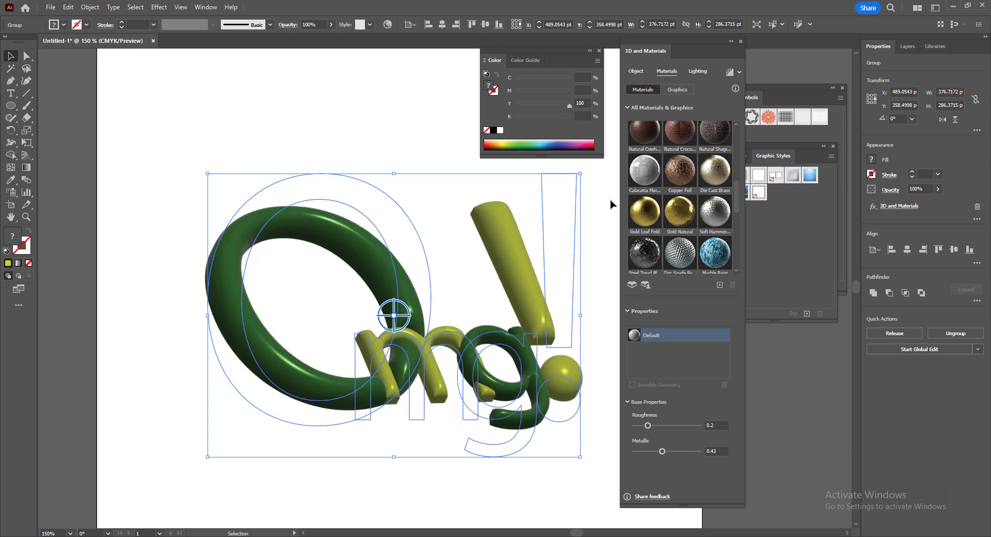
# - Render the inflated lettering with ray tracing and clear the selection
pyautogui.click(697, 71)
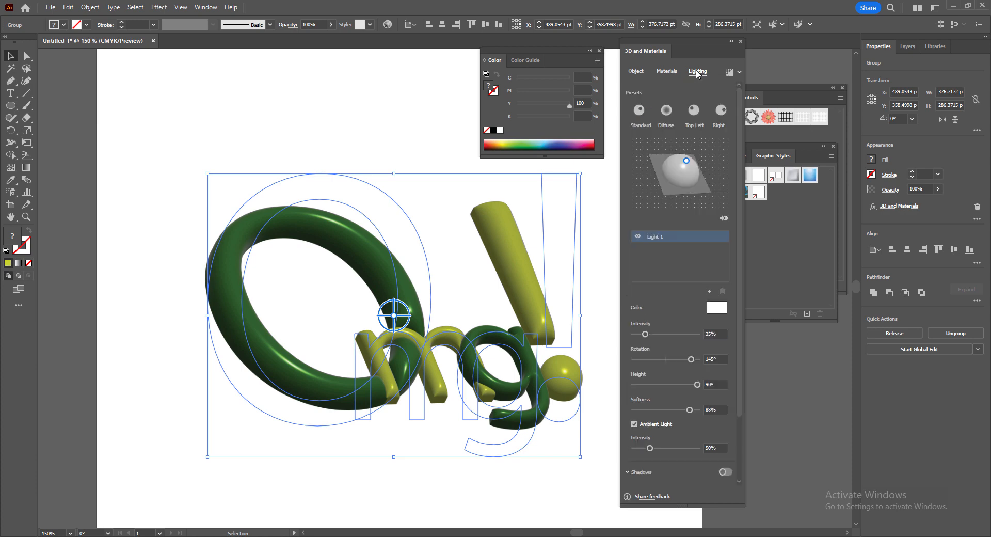
pyautogui.click(729, 73)
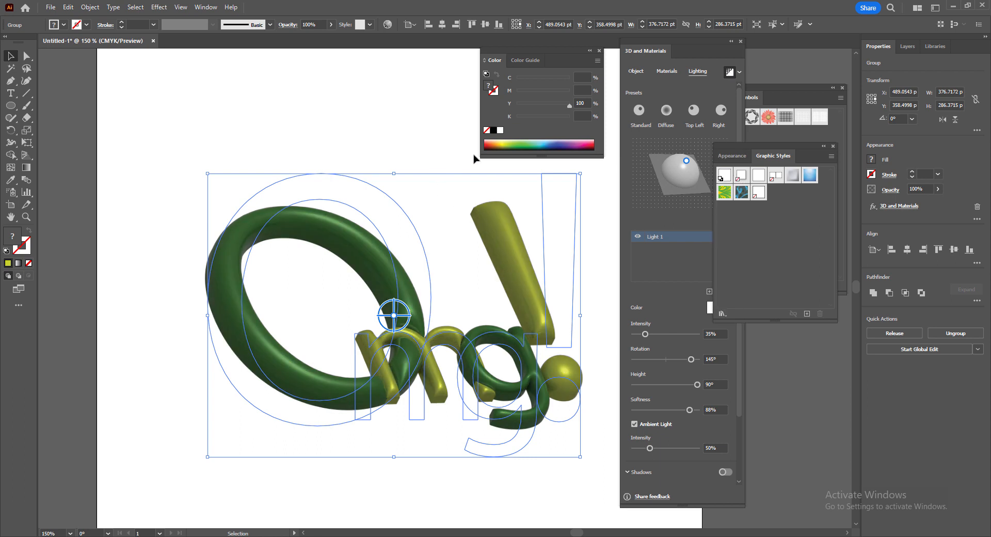
pyautogui.click(600, 382)
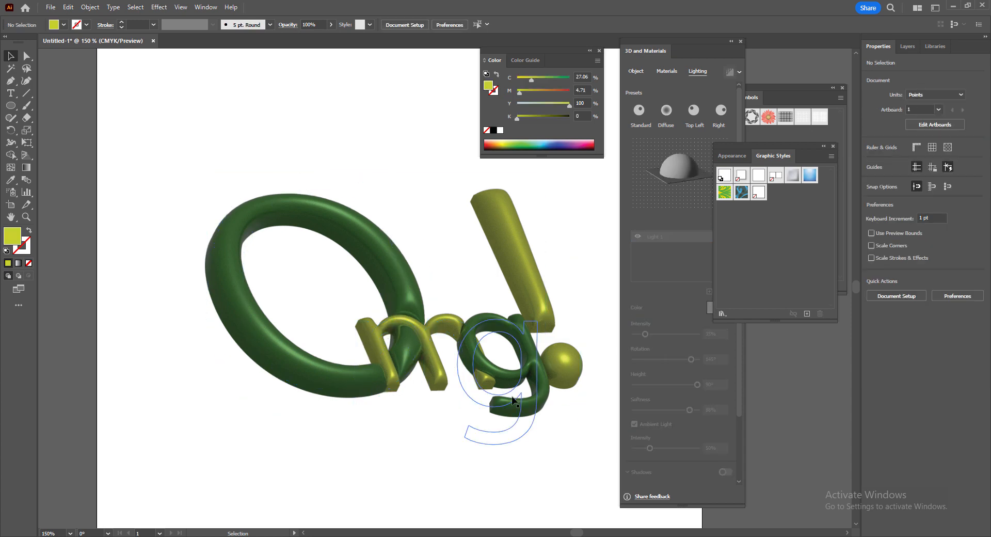
pyautogui.hotkey('ctrl', '-')
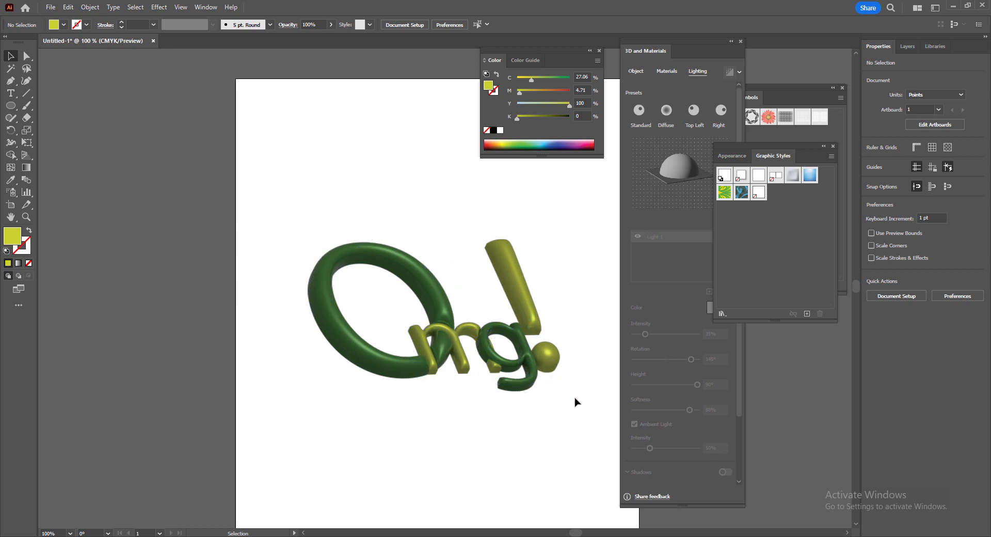
pyautogui.click(543, 365)
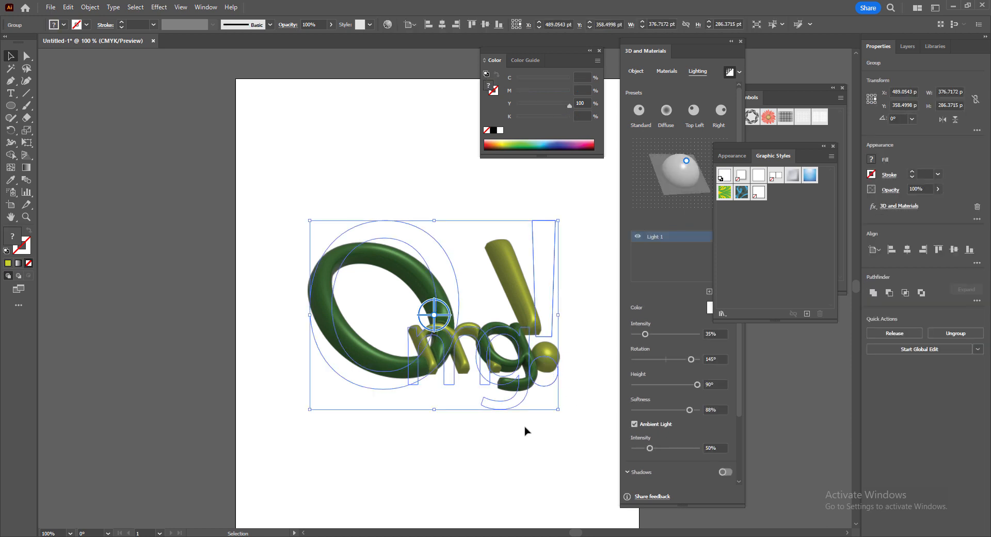
pyautogui.click(517, 462)
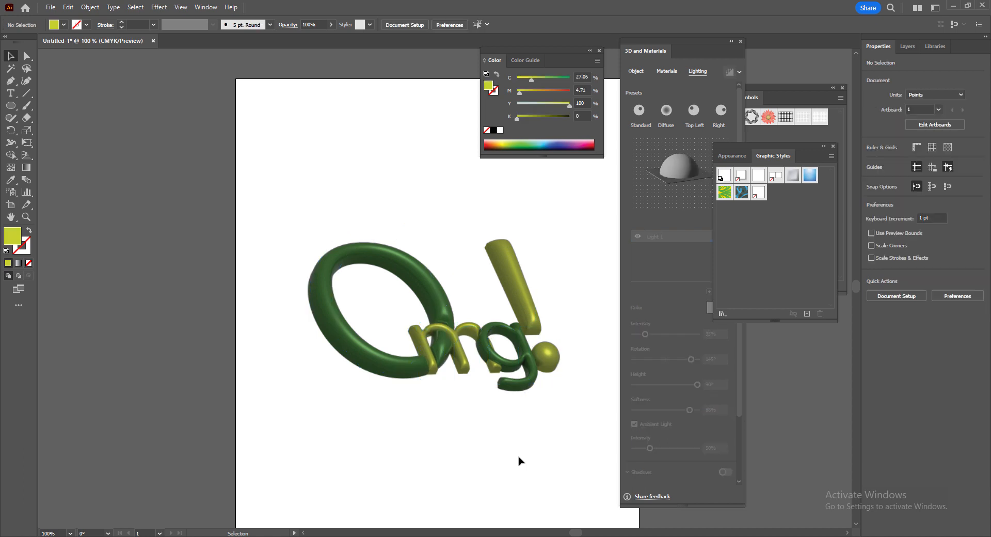